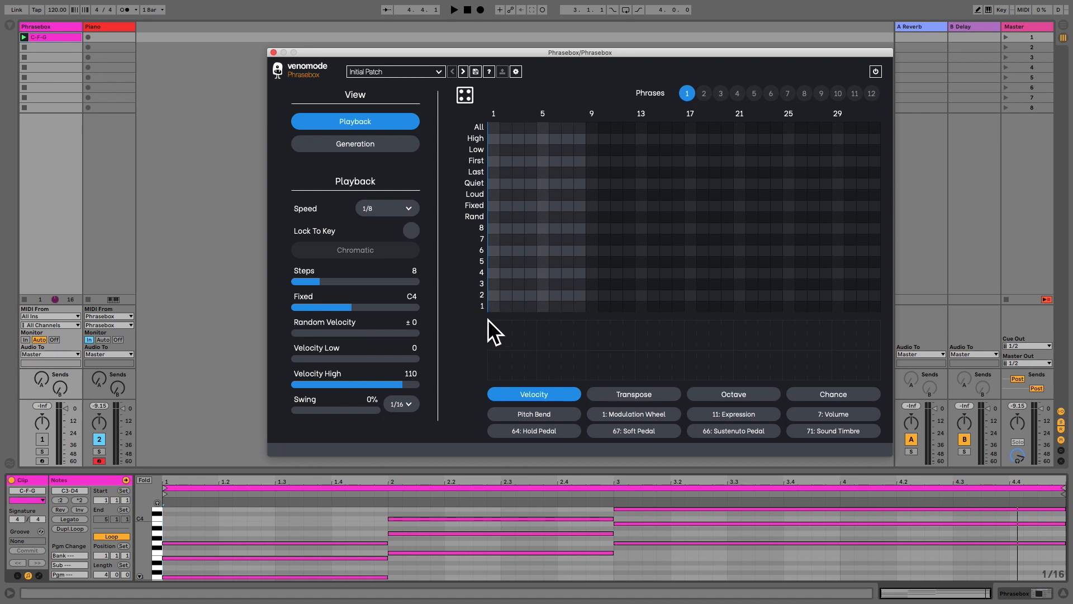
Enter eight one-step notes in phrase 1 on rows 1, 2, 3, 2, 3, 1, 3, 2, and play the pattern back.
click(494, 306)
click(506, 295)
click(518, 284)
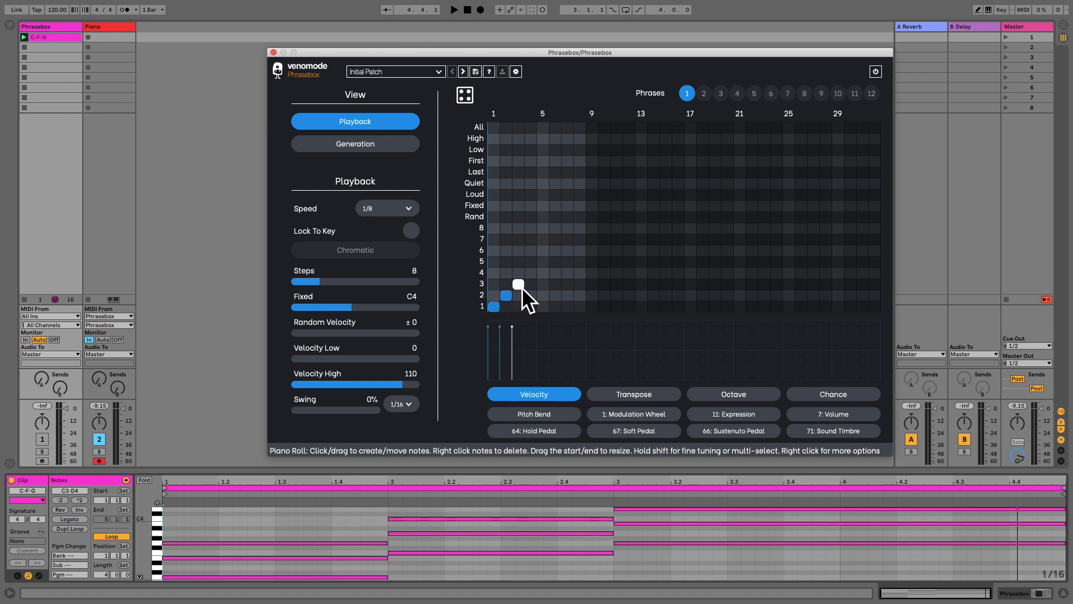
click(530, 295)
click(544, 285)
click(556, 308)
click(568, 284)
click(579, 295)
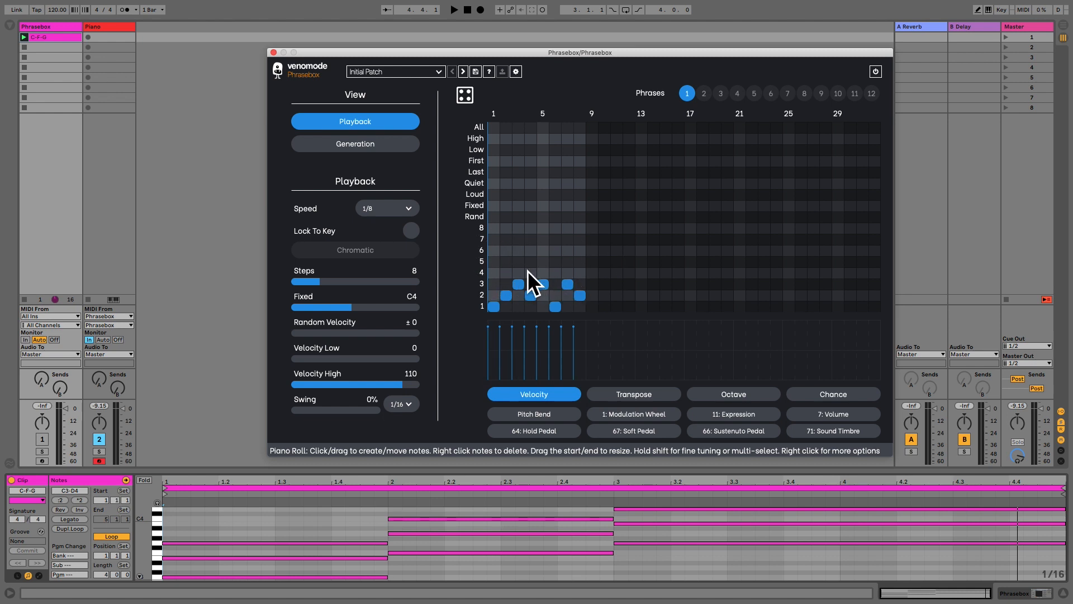
key(space)
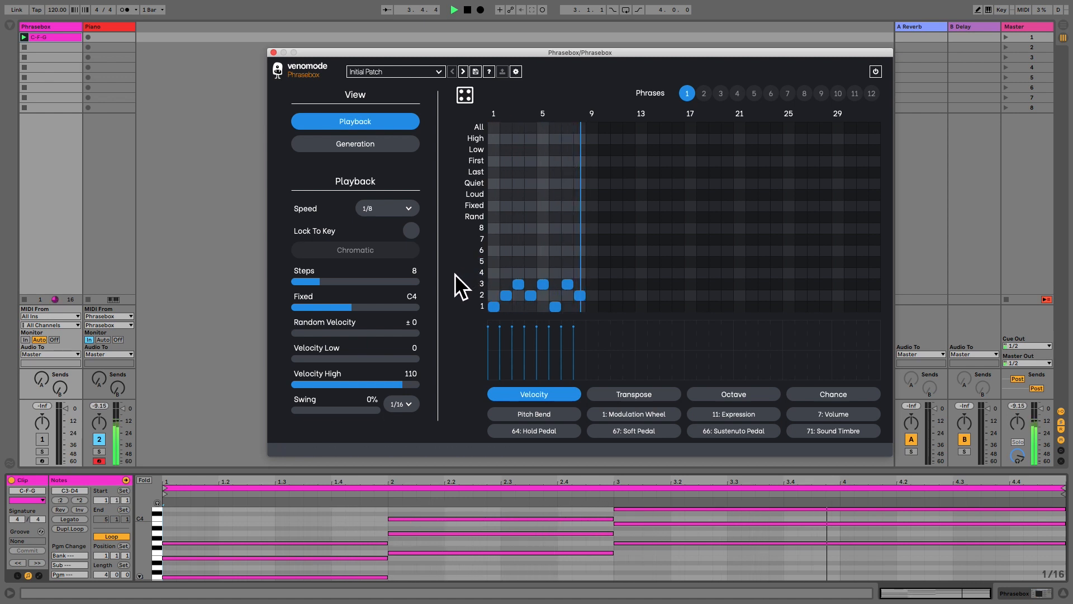
key(space)
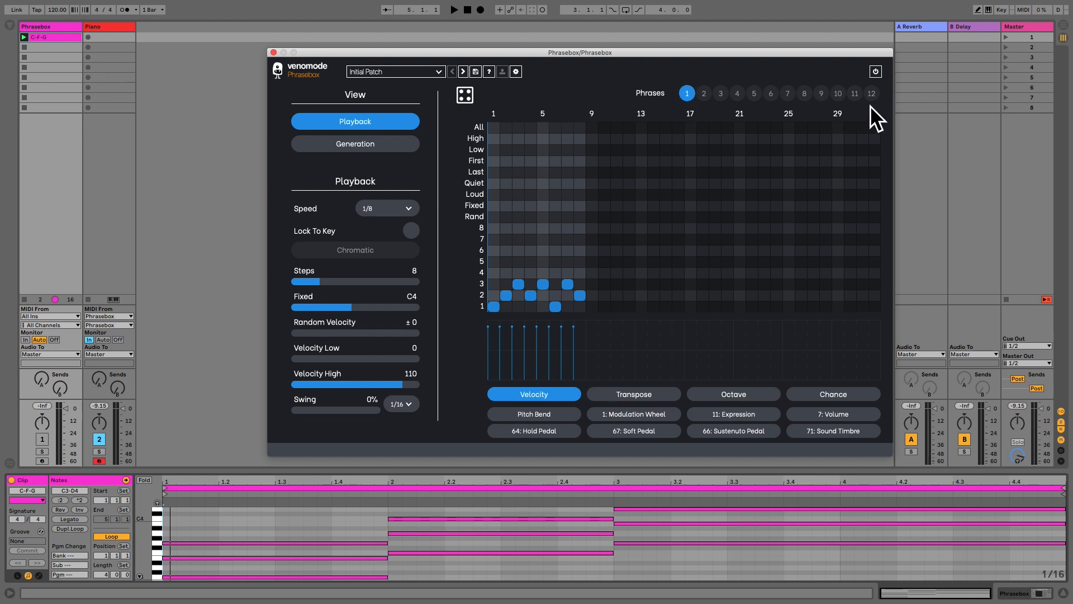
Copy phrase 1 to phrase 12, and try switching phrases with the phrase selector and the track device's Phrase parameter.
drag(692, 100, 874, 96)
click(756, 96)
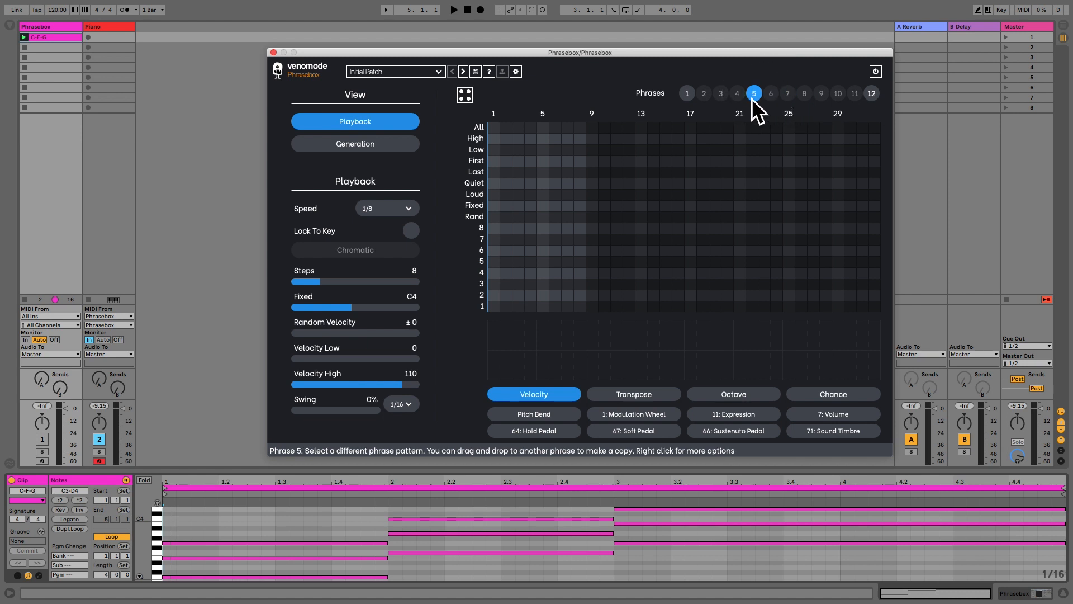
click(693, 96)
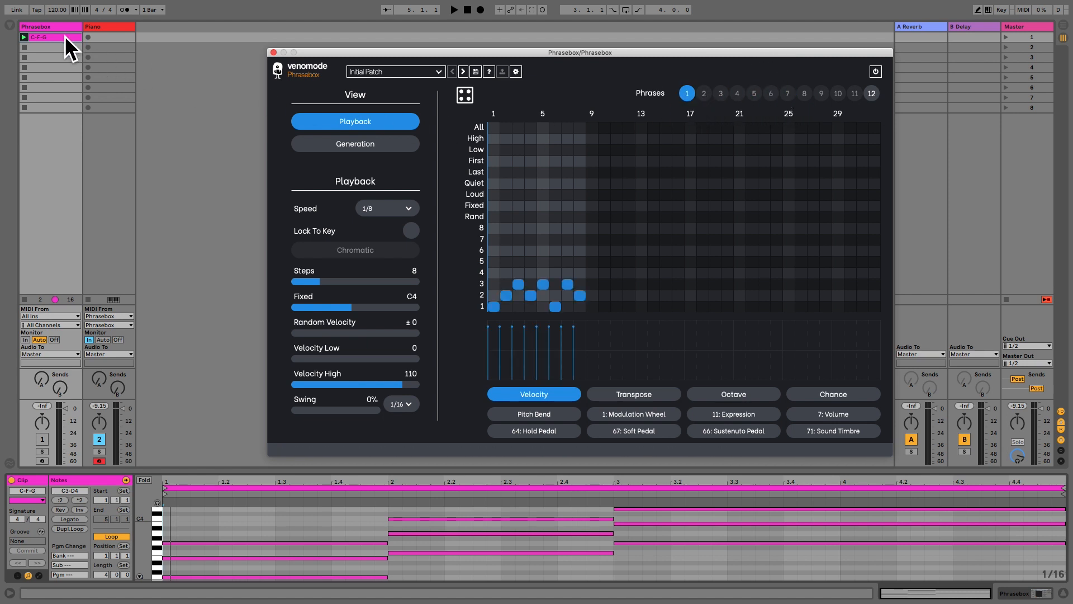
click(65, 66)
mouse_move(154, 502)
mouse_down()
mouse_move(190, 501)
mouse_move(150, 501)
mouse_up()
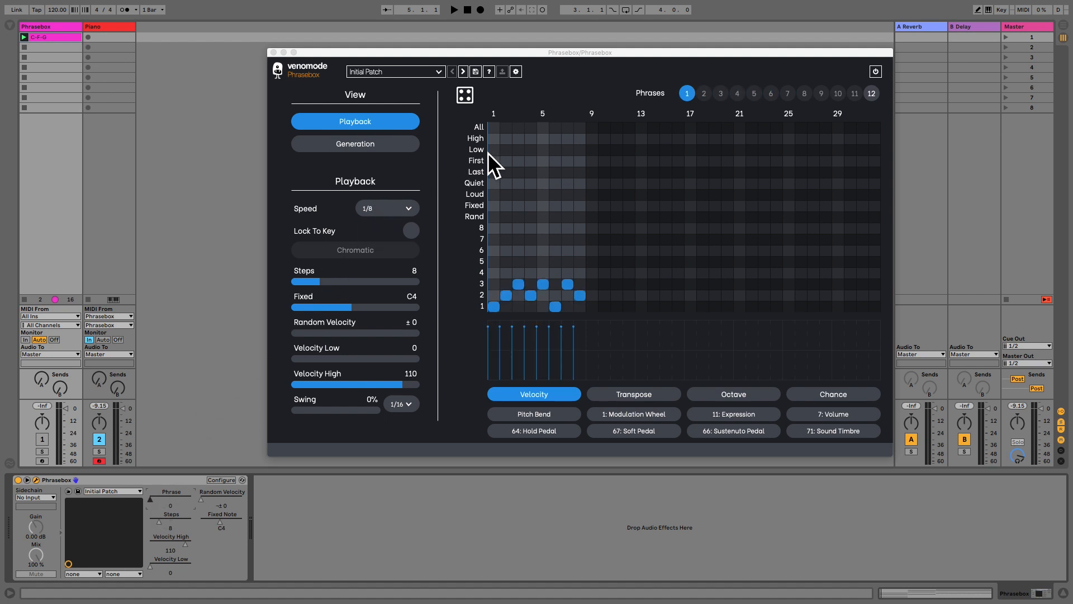
Copy phrase 1 to phrase 2 and lower the velocities of the notes on steps 2, 3, 4, 6, 7 and 8 by varying amounts.
click(706, 94)
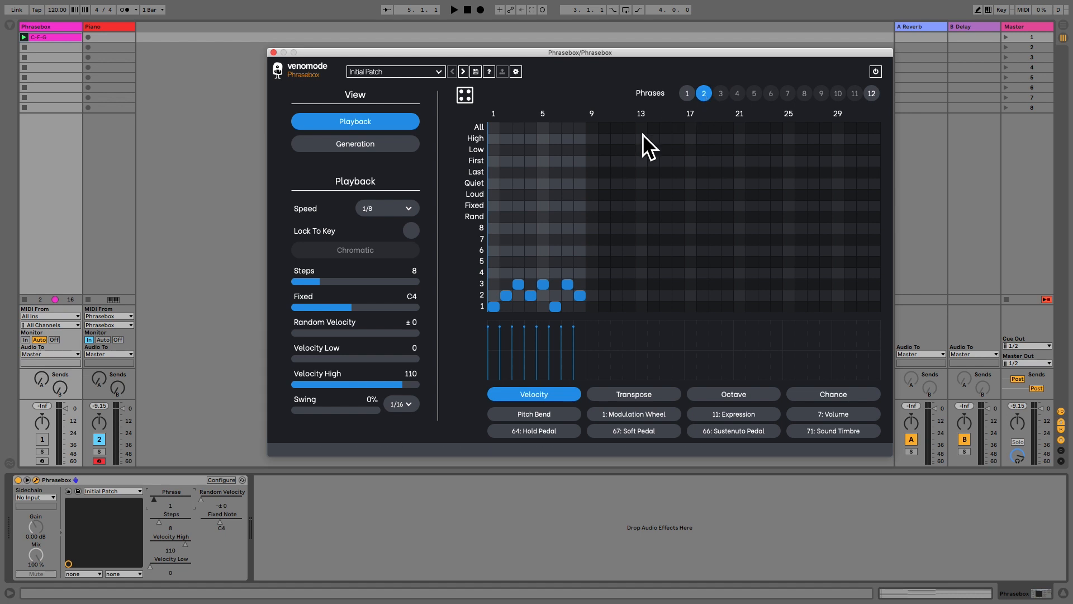
click(505, 342)
click(528, 341)
click(552, 342)
click(576, 345)
click(515, 330)
click(565, 333)
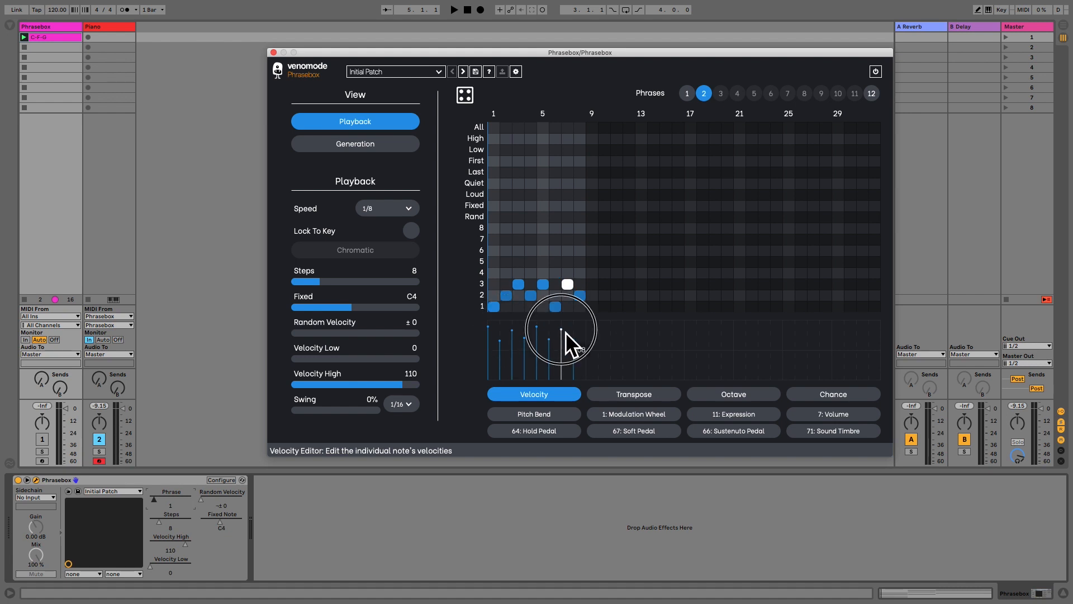
click(504, 341)
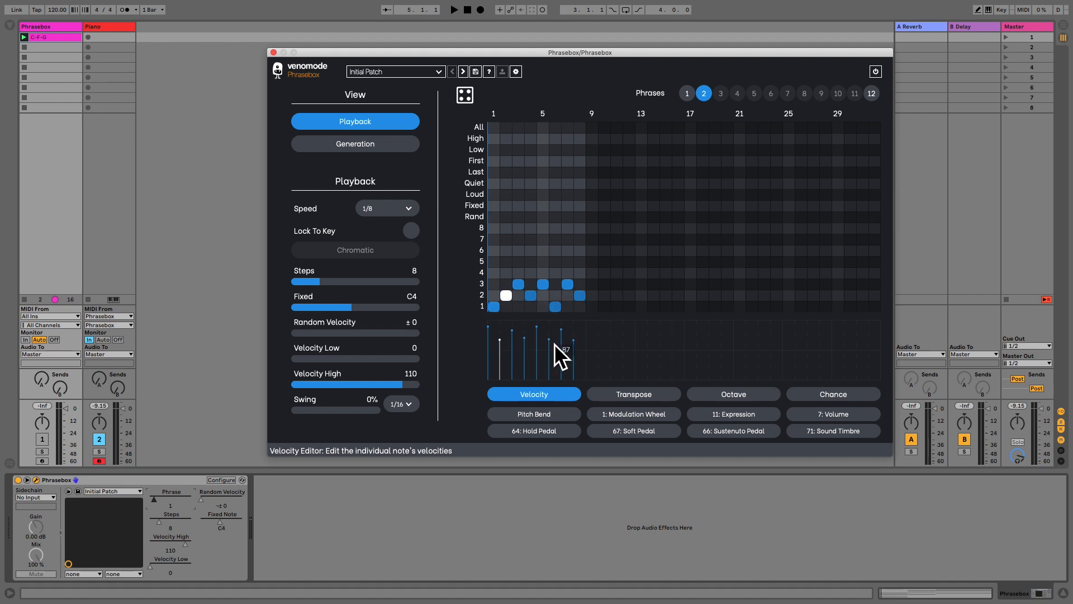
click(578, 343)
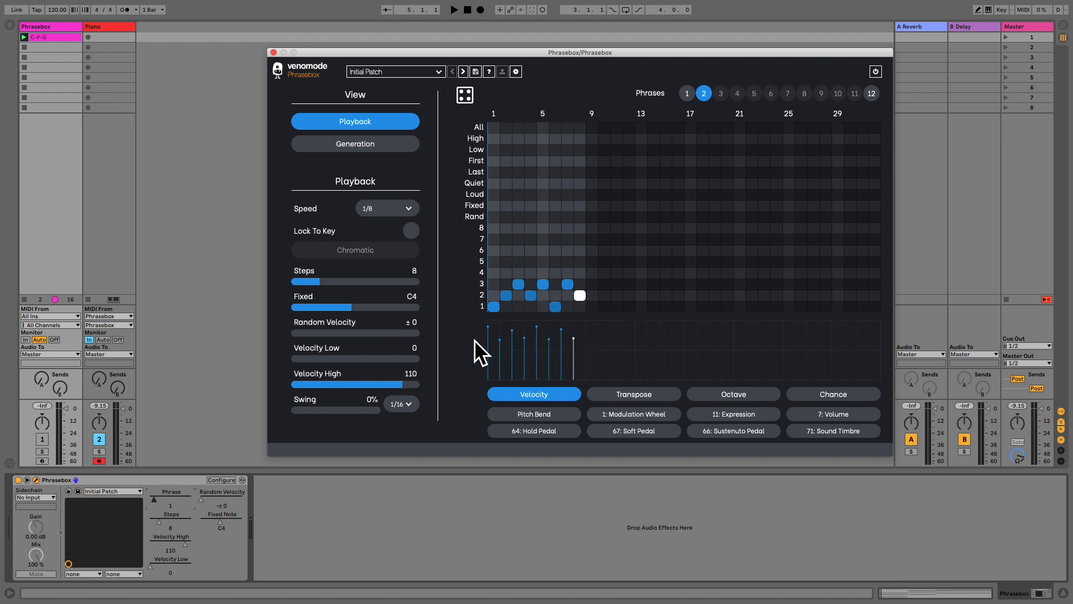
Play back phrase 2 and try out the Random Velocity amount, leaving it at 0.
key(space)
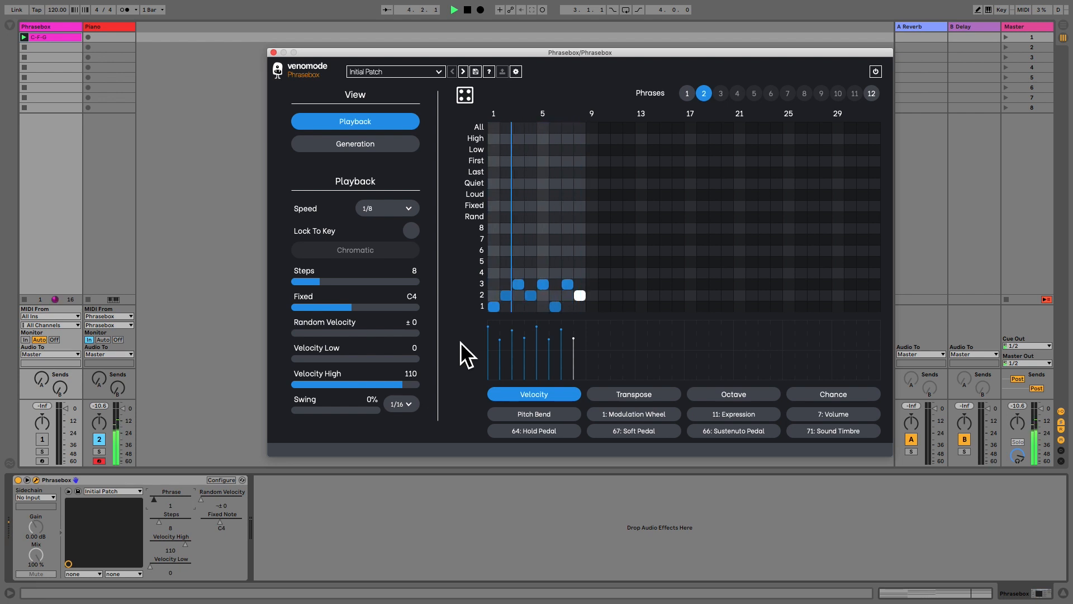
key(space)
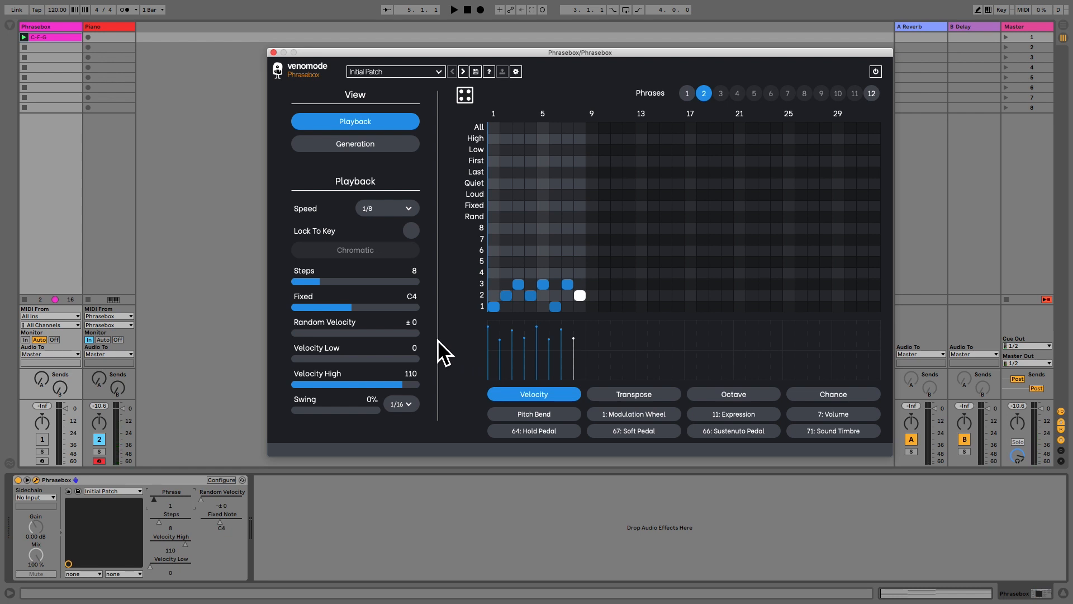
drag(314, 341, 285, 340)
Copy phrase 2 to phrase 3 and compare the Transpose and Octave editors, ending on Transpose.
drag(705, 94, 727, 95)
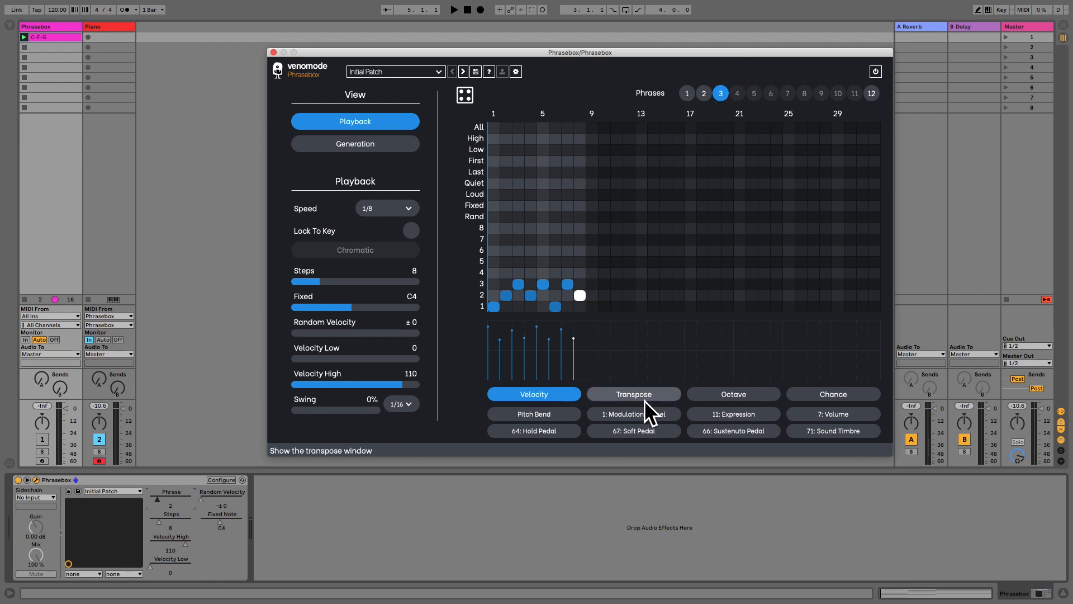
click(669, 398)
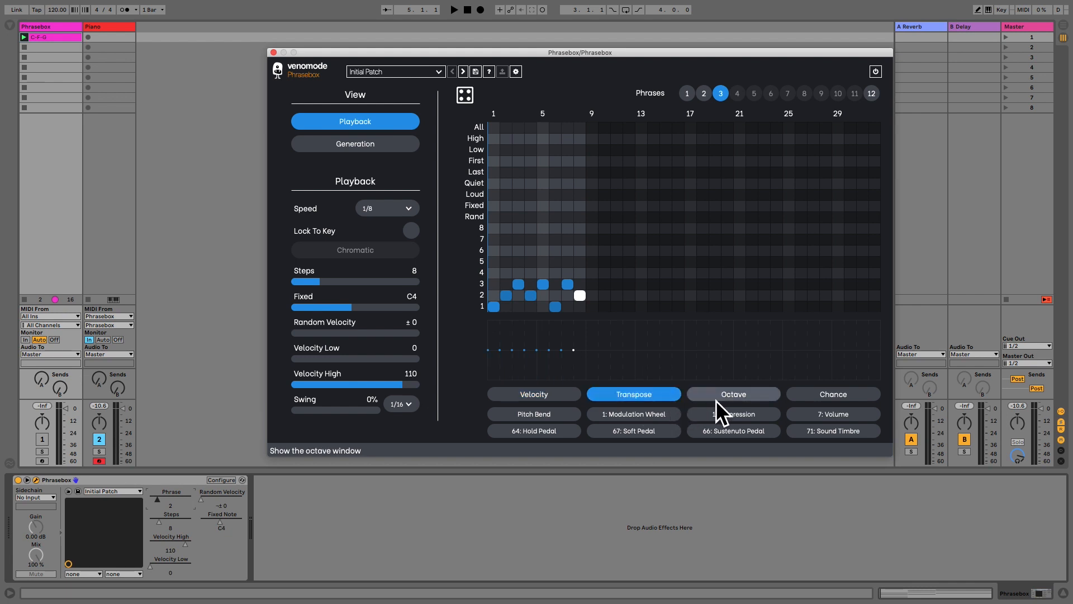
click(722, 397)
click(659, 397)
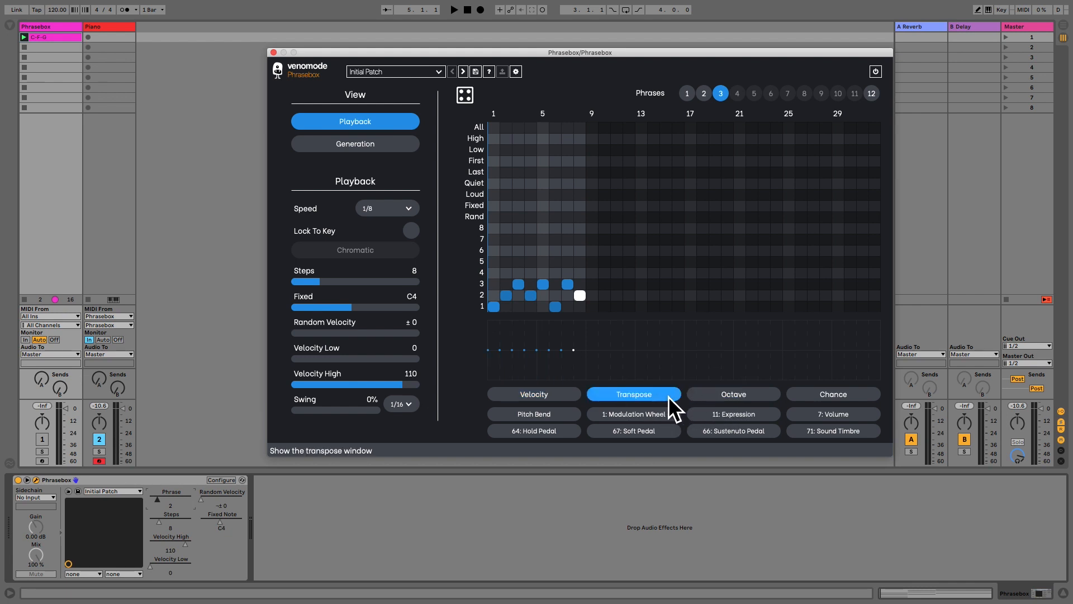
click(738, 397)
click(669, 396)
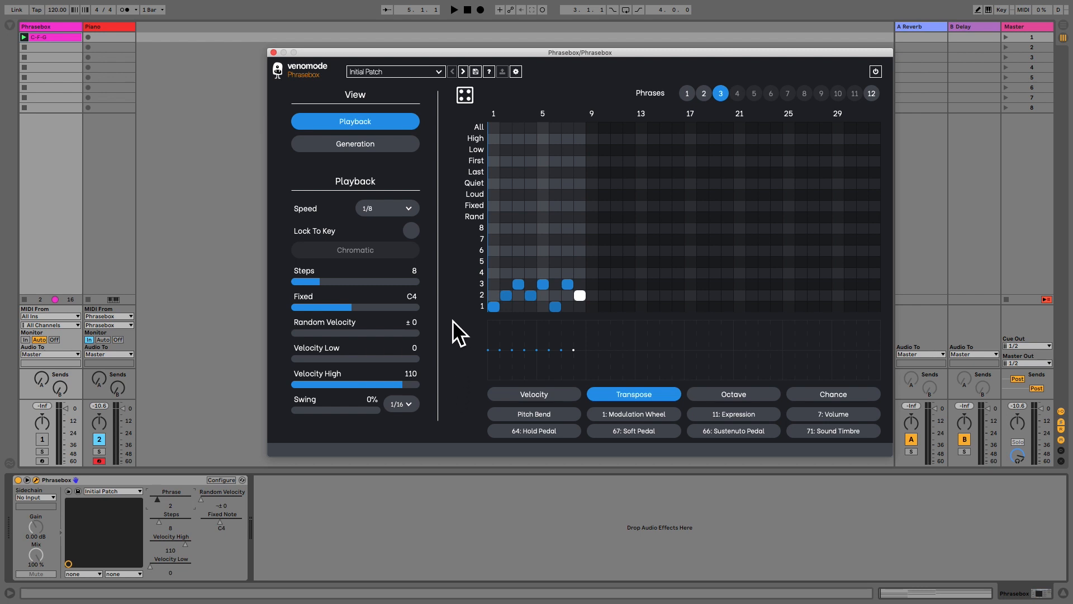
Enable Lock To Key with the scale set to C Major.
click(411, 230)
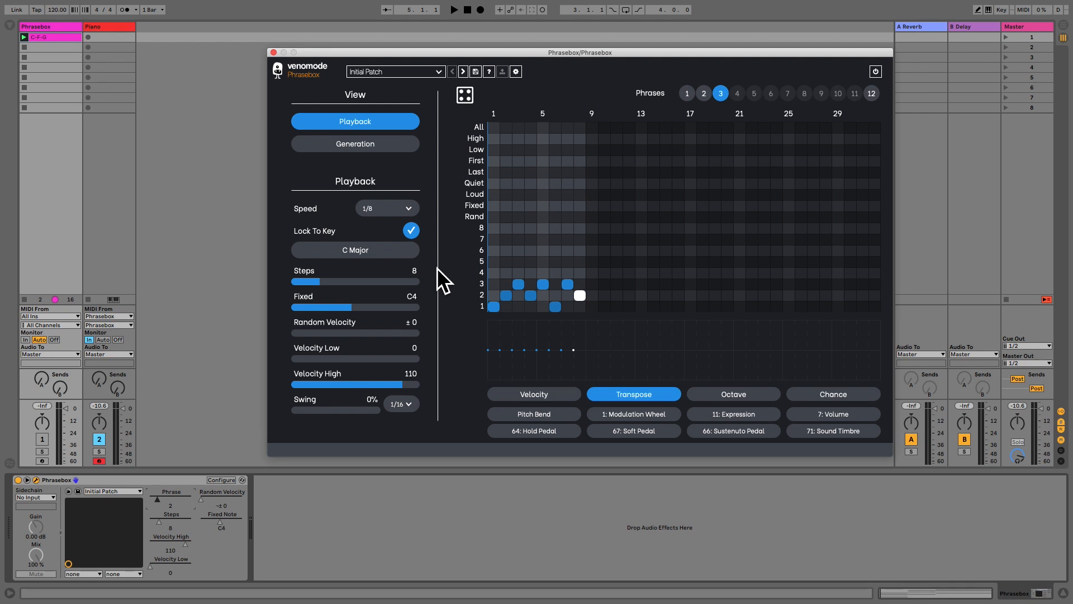
click(366, 253)
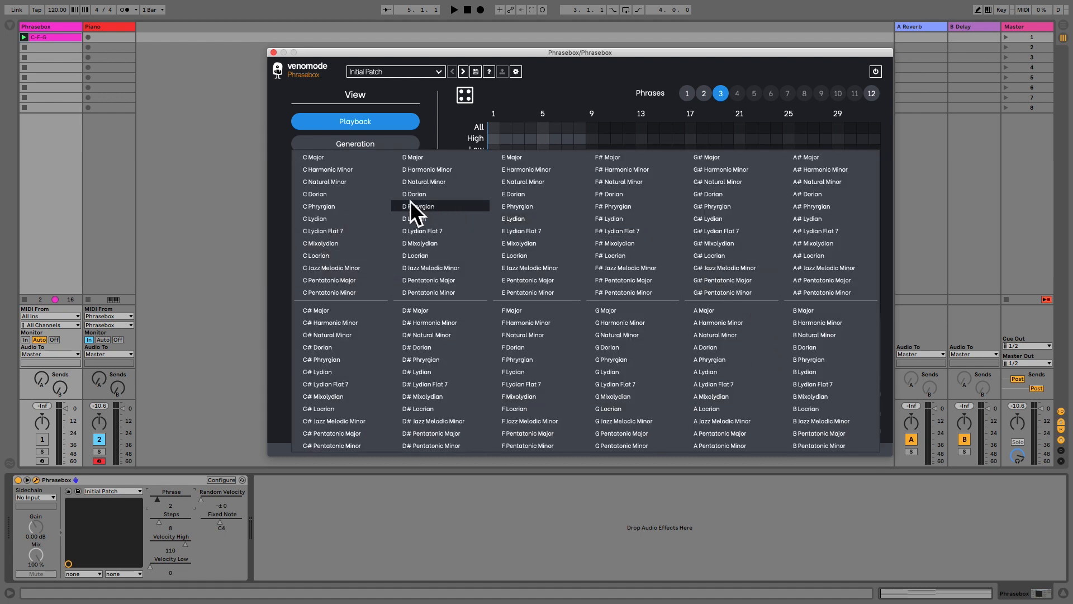
click(330, 162)
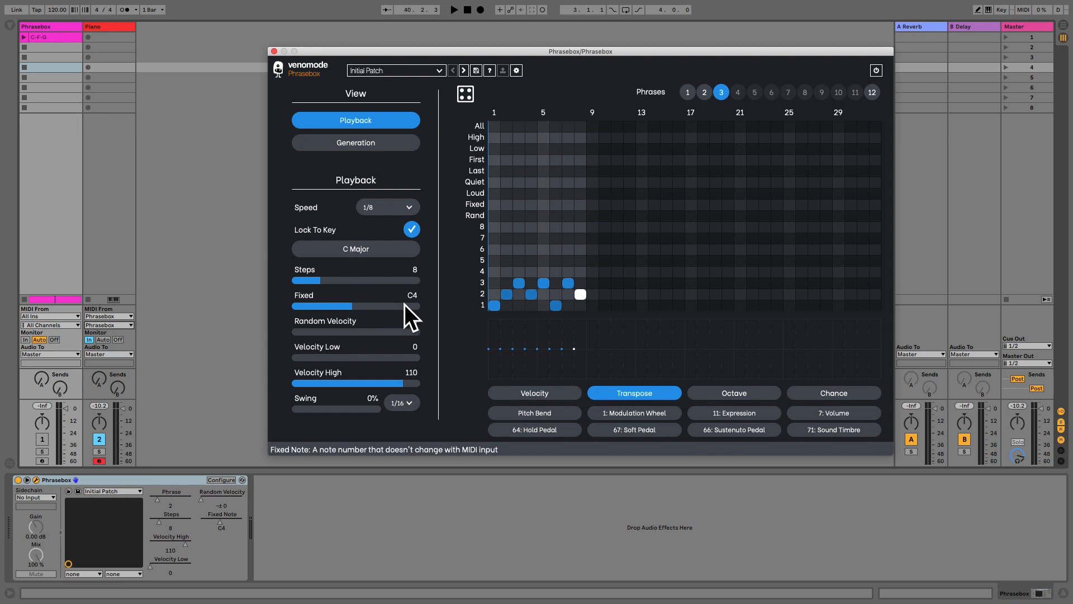
Transpose phrase 3's notes on steps 1 and 6 down and the step 5 note up, and play the phrase back.
drag(494, 355, 493, 356)
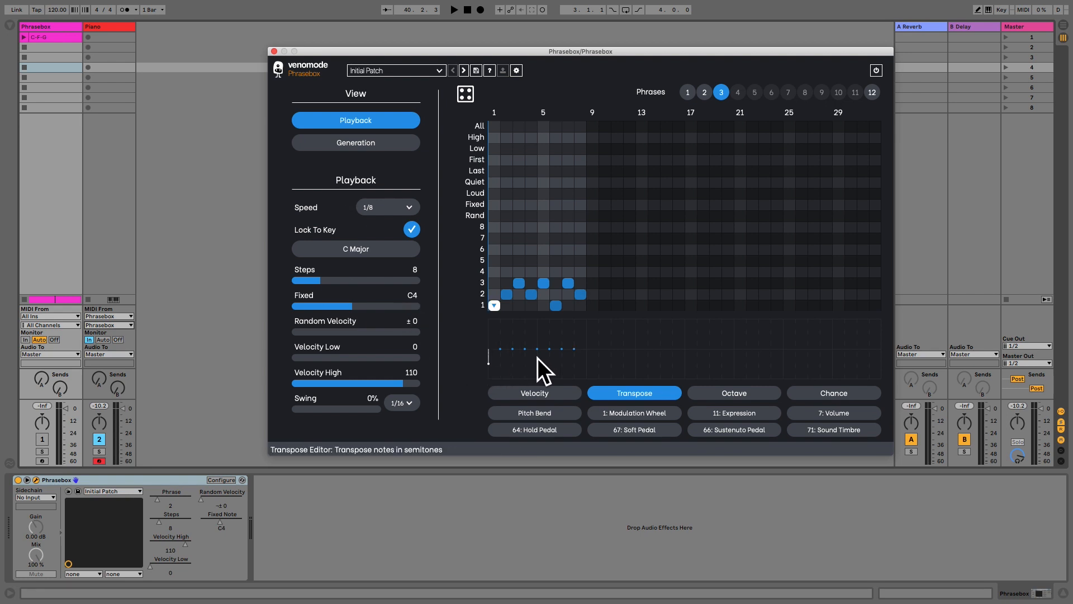
drag(550, 357, 552, 358)
key(space)
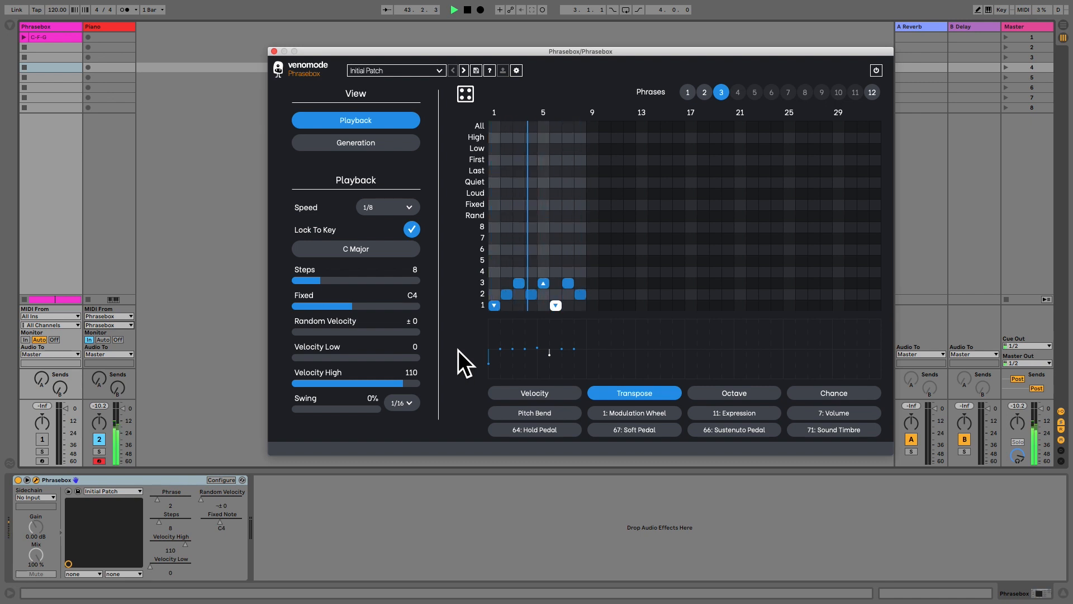
key(space)
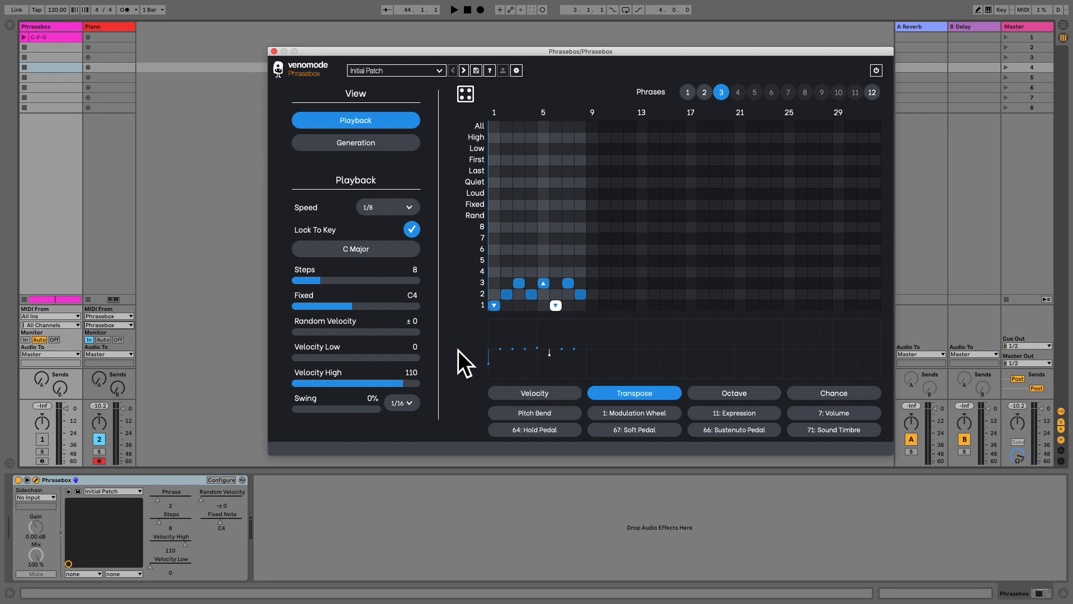
Show the Chance editor and try adjusting the step 6 note's chance, leaving it at the maximum.
click(837, 396)
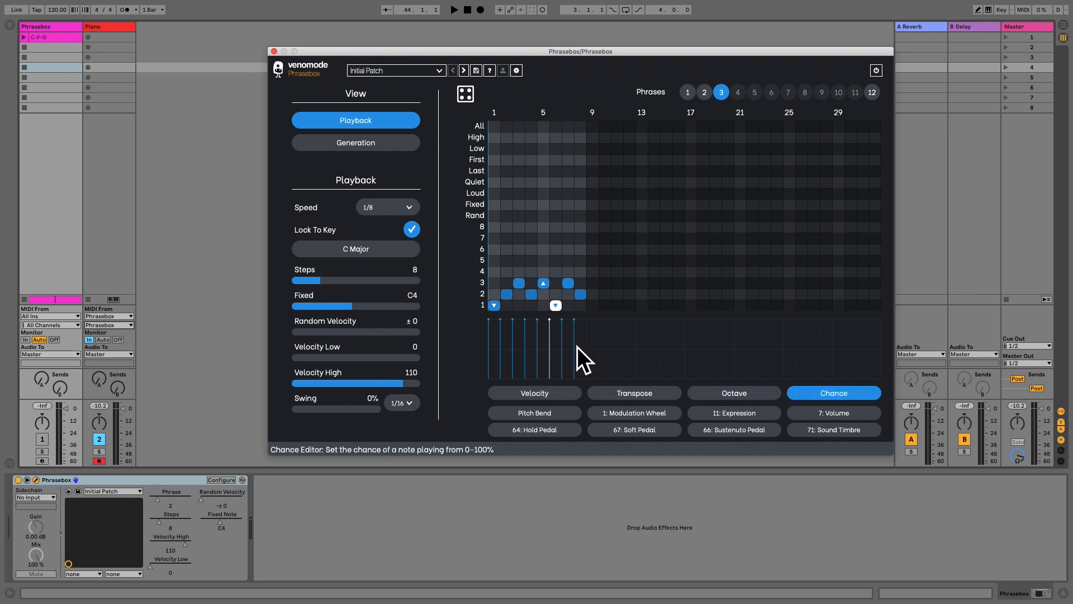
mouse_move(554, 324)
mouse_down()
mouse_move(552, 364)
mouse_move(551, 314)
mouse_up()
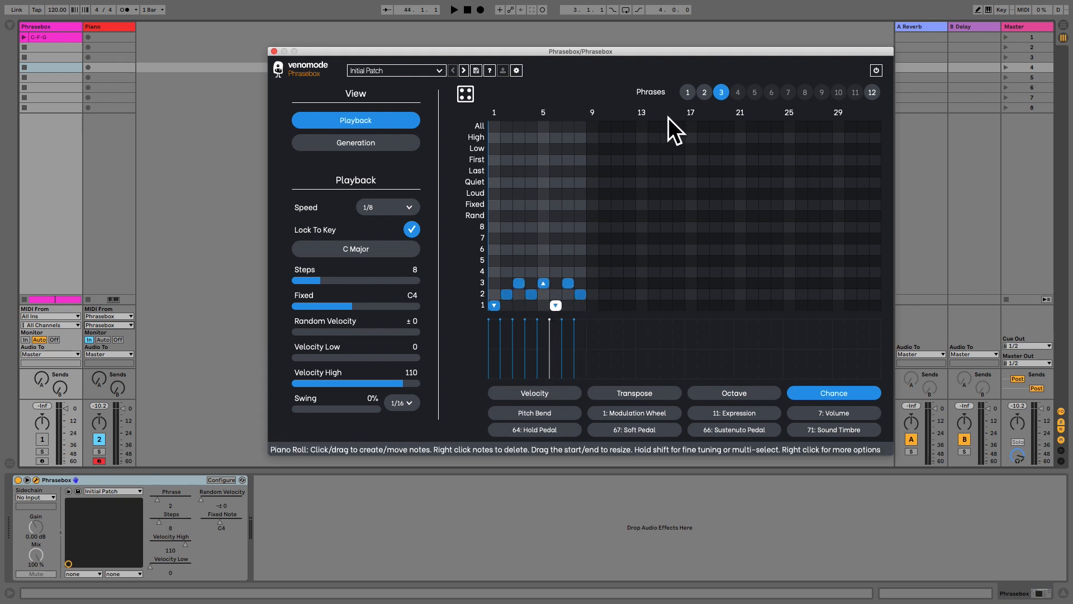
Set the chance of all notes in phrase 4, a copy of phrase 3, to about half and play it back.
click(735, 95)
click(547, 287)
key(super+a)
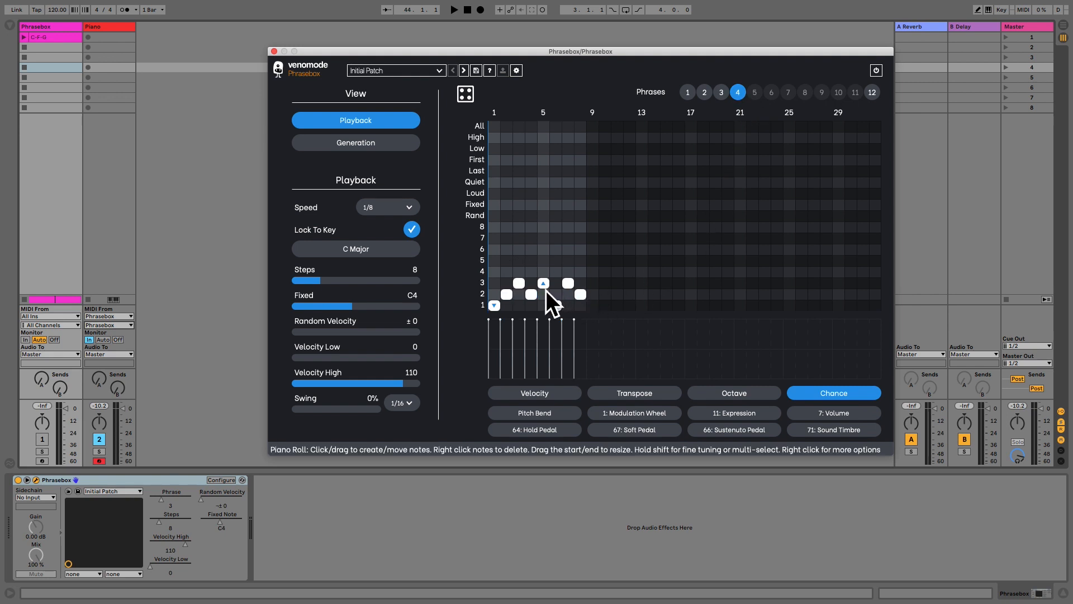
drag(542, 324, 541, 352)
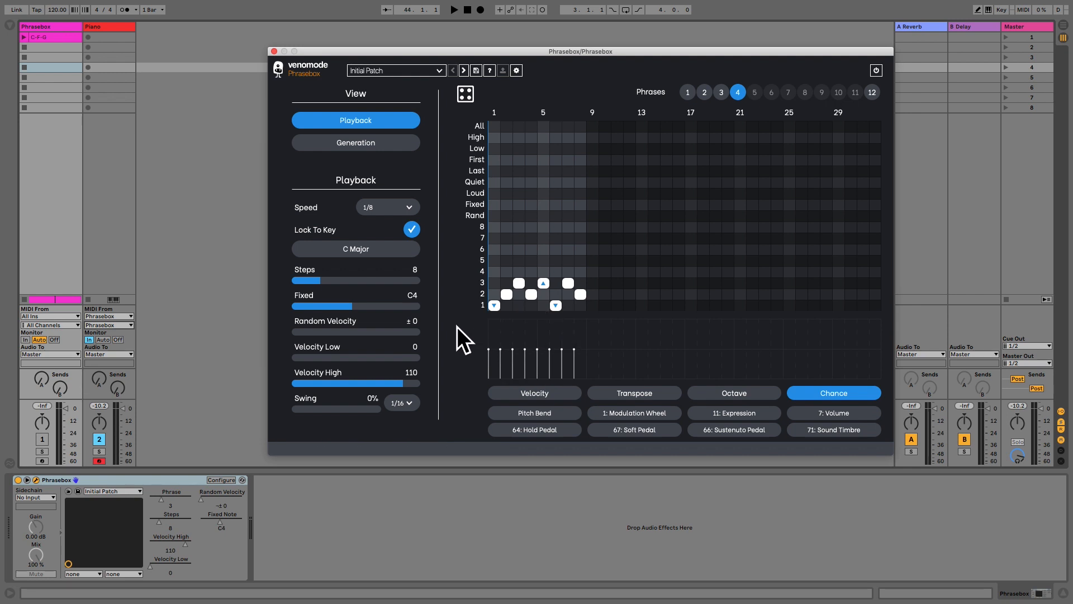
key(space)
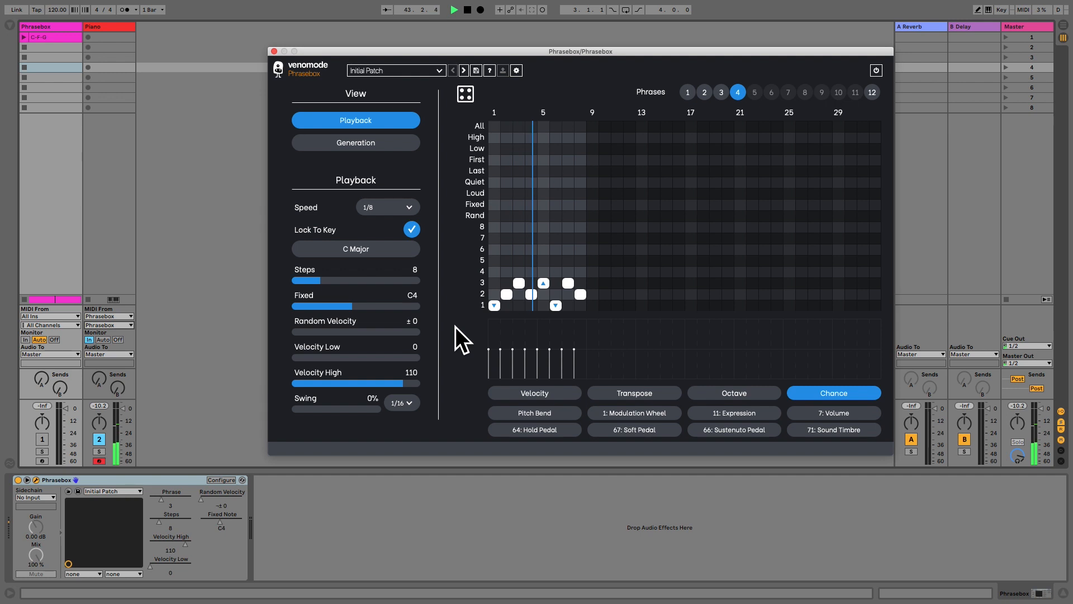
key(space)
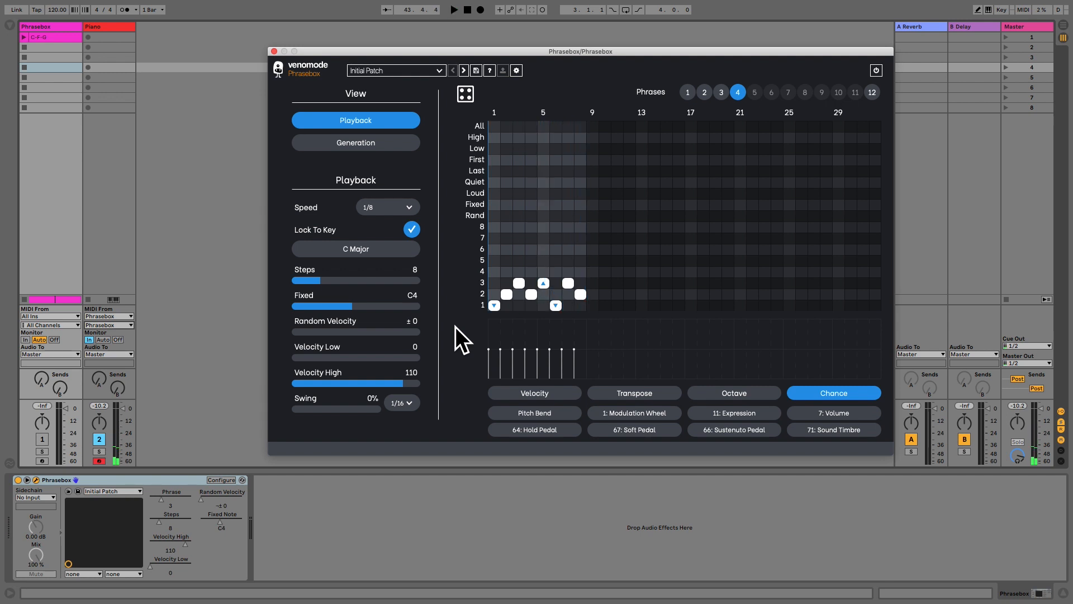